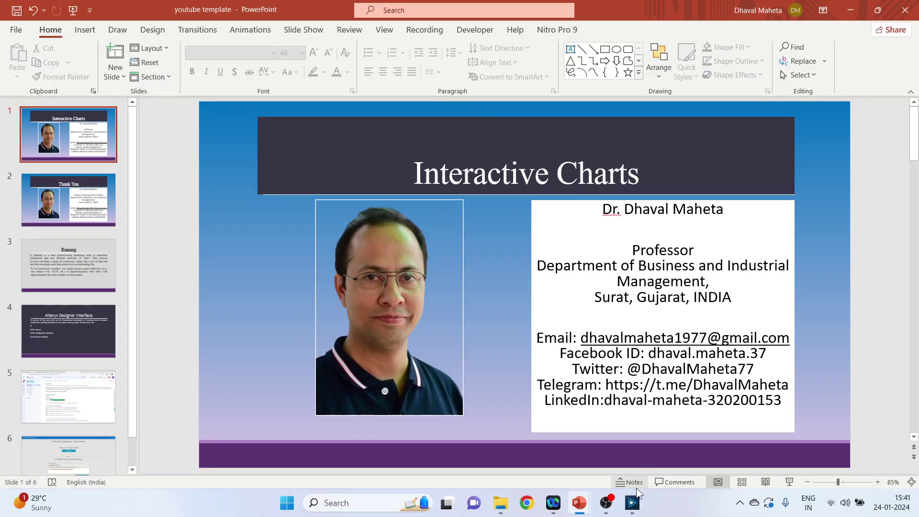
Add an Input Data tool reading heart1.csv and run the workflow to load its 918 records
left_click(631, 502)
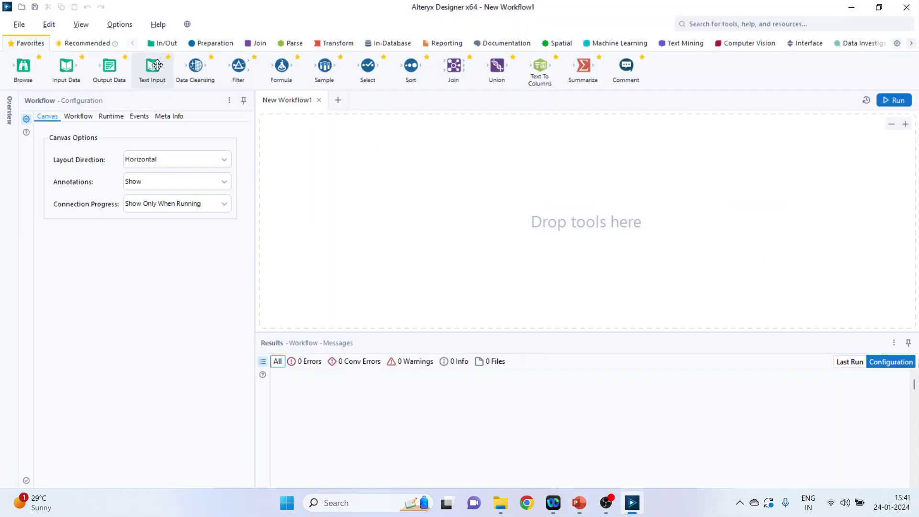
left_click(161, 45)
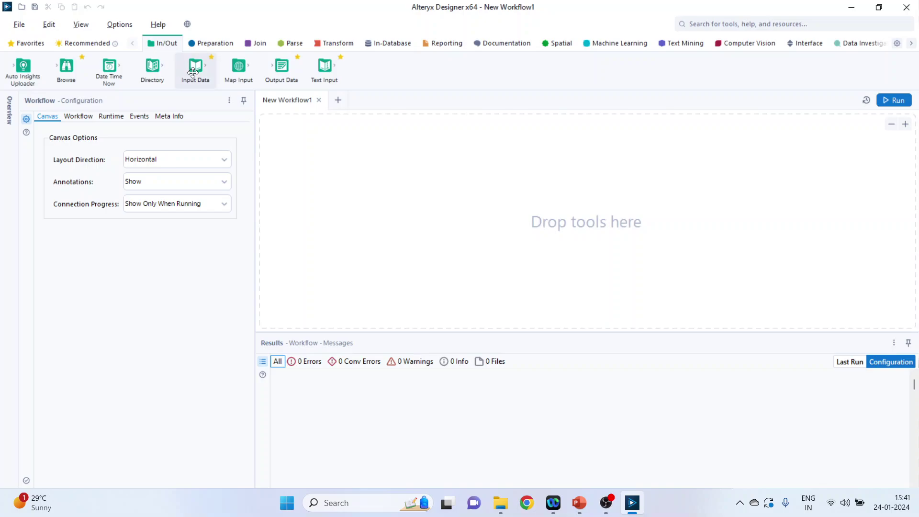
left_click_drag(196, 67, 306, 174)
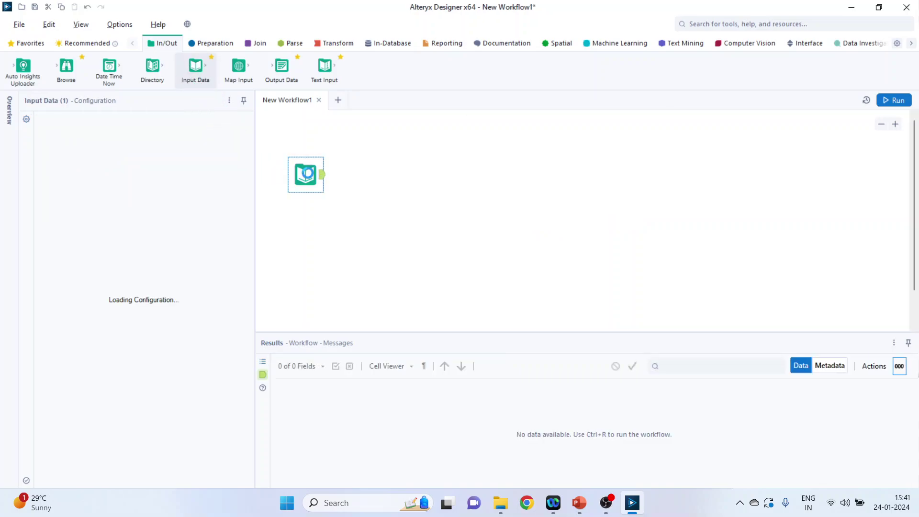
left_click(159, 146)
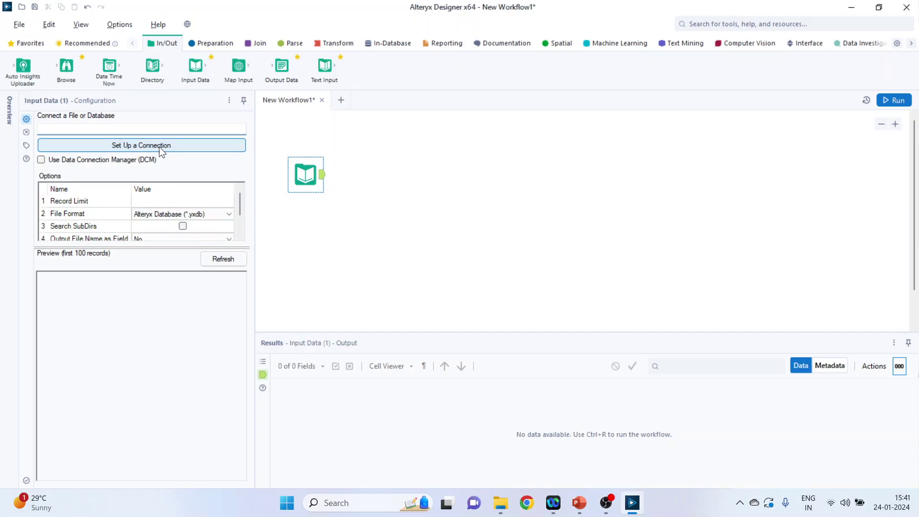
left_click(145, 142)
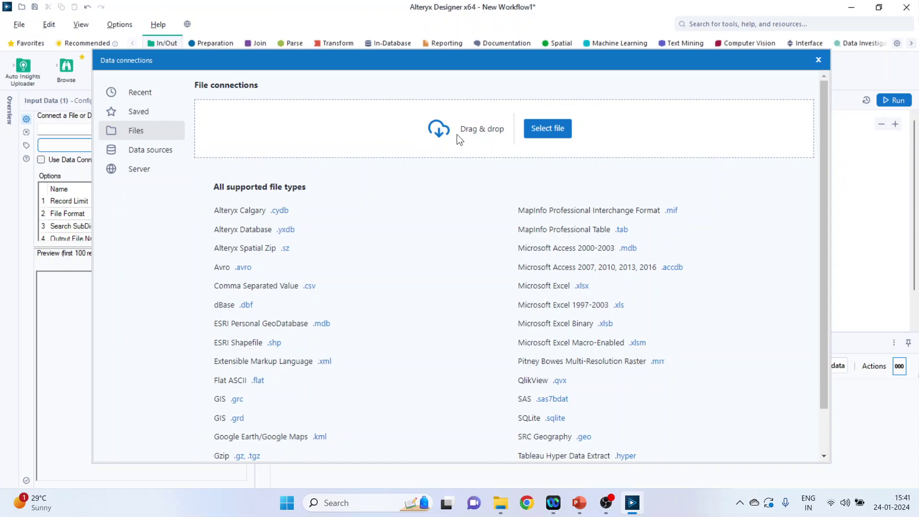
left_click(548, 128)
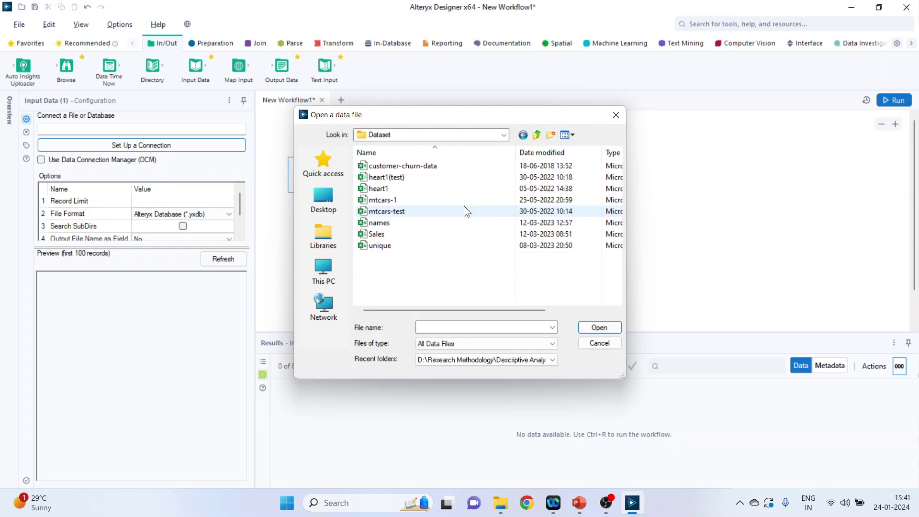
left_click(406, 189)
left_click(597, 328)
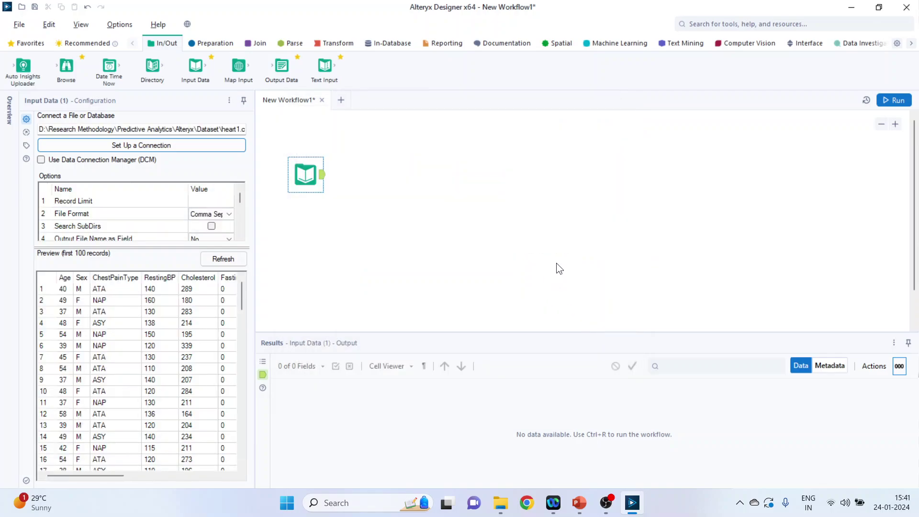
left_click(882, 100)
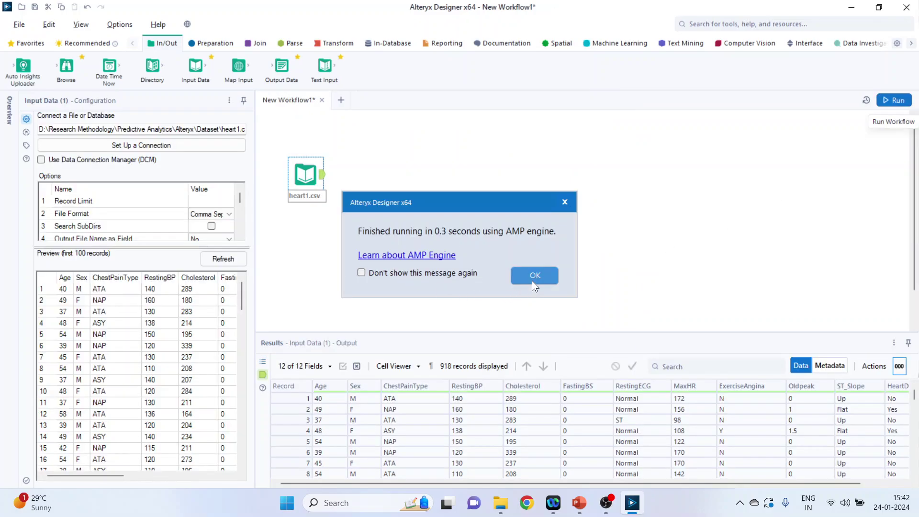
Connect a Select tool after the heart1.csv Input Data tool
left_click(534, 276)
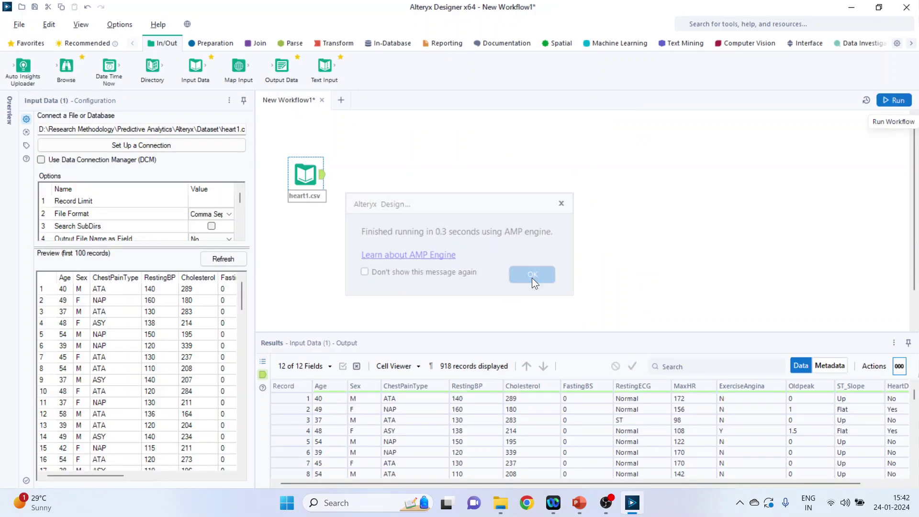
left_click(211, 48)
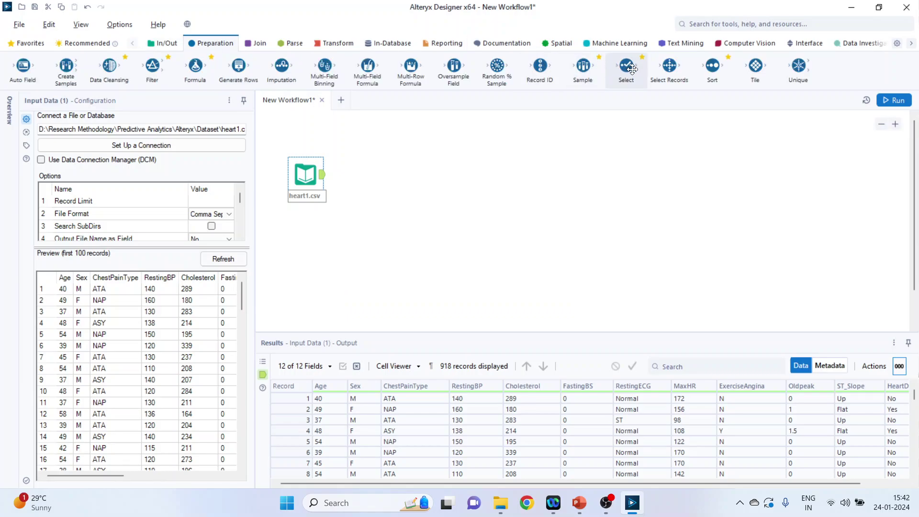
left_click_drag(626, 67, 381, 177)
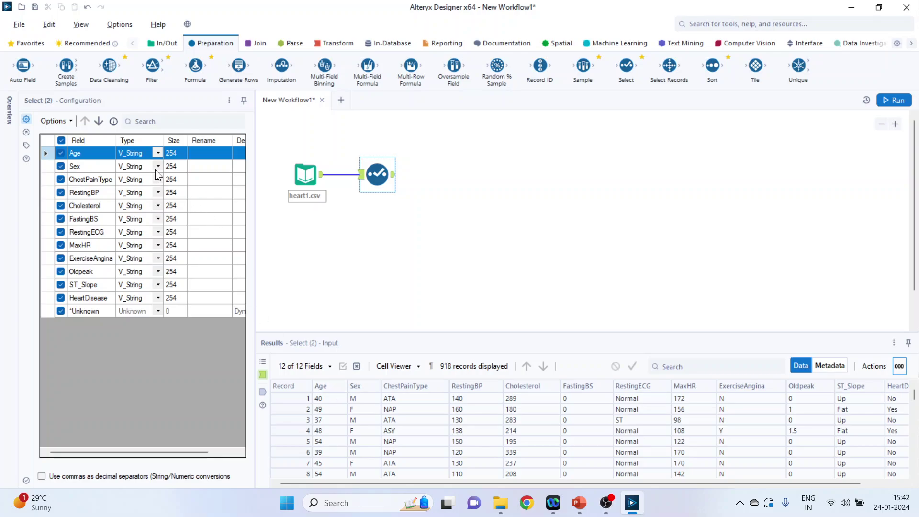
In the Select tool, set Age, RestingBP, Cholesterol and FastingBS to Double
left_click(157, 154)
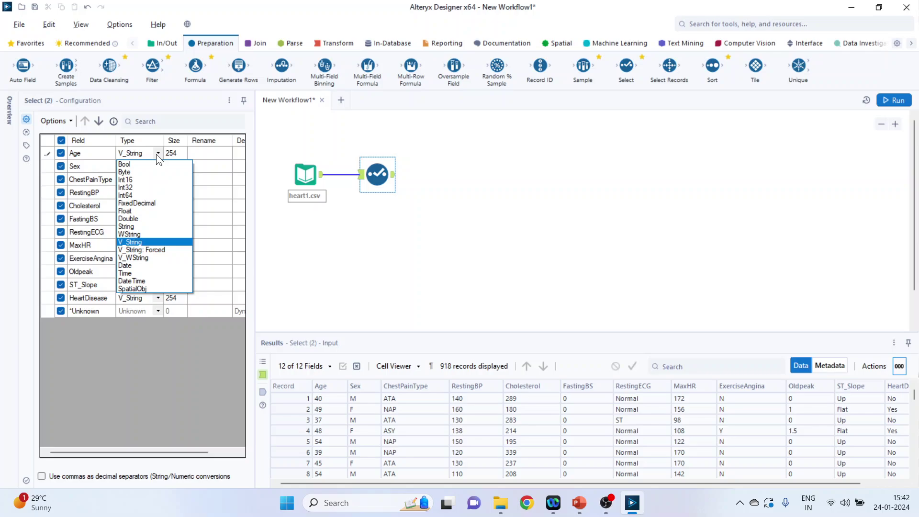
left_click(154, 217)
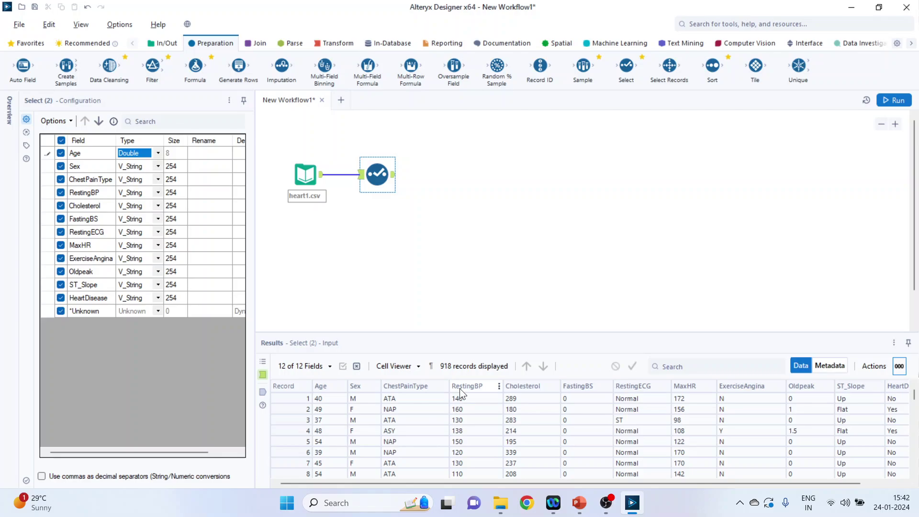
left_click(156, 194)
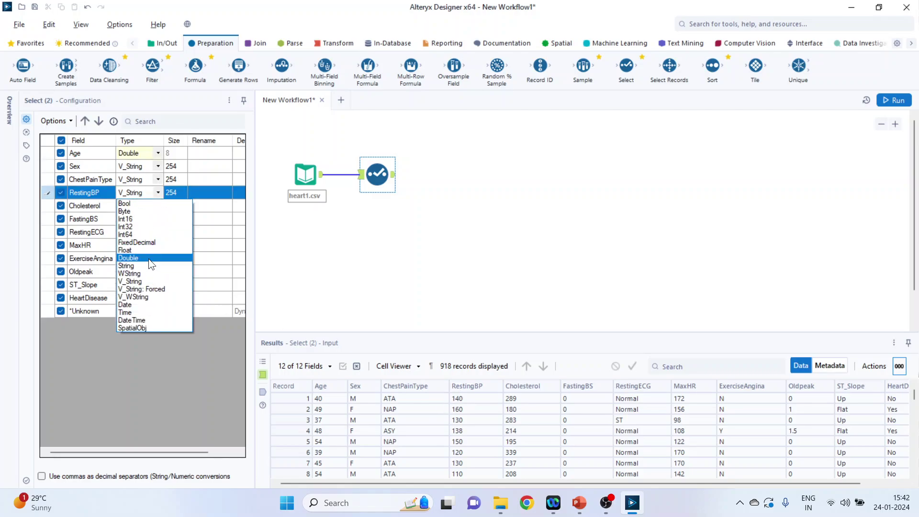
left_click(148, 259)
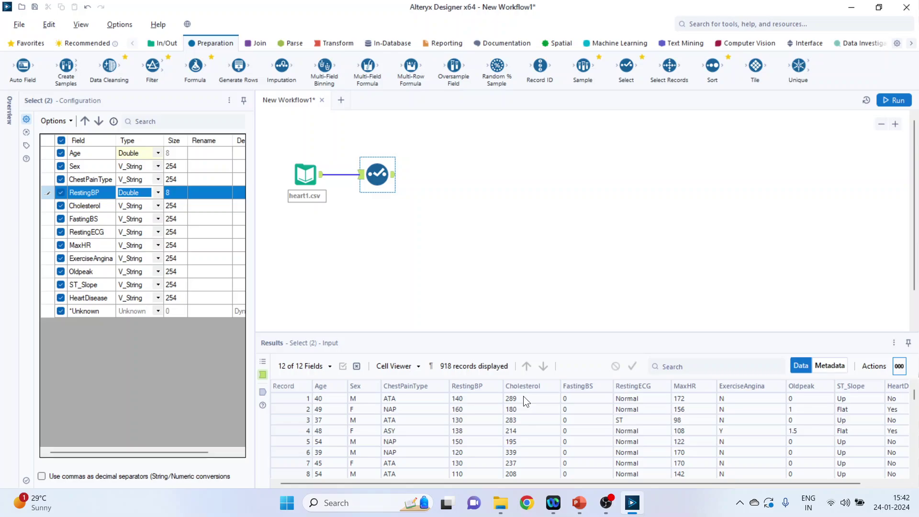
left_click(159, 203)
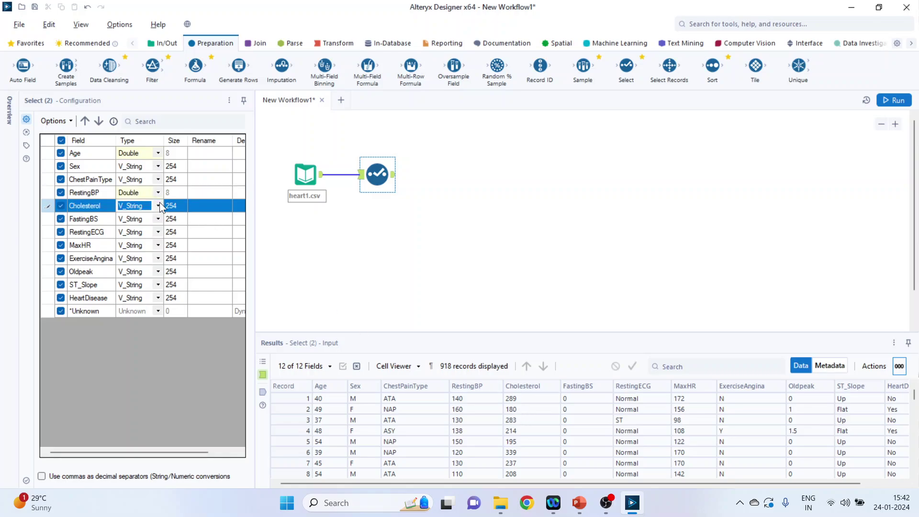
left_click(159, 204)
left_click(153, 271)
left_click(158, 220)
left_click(158, 220)
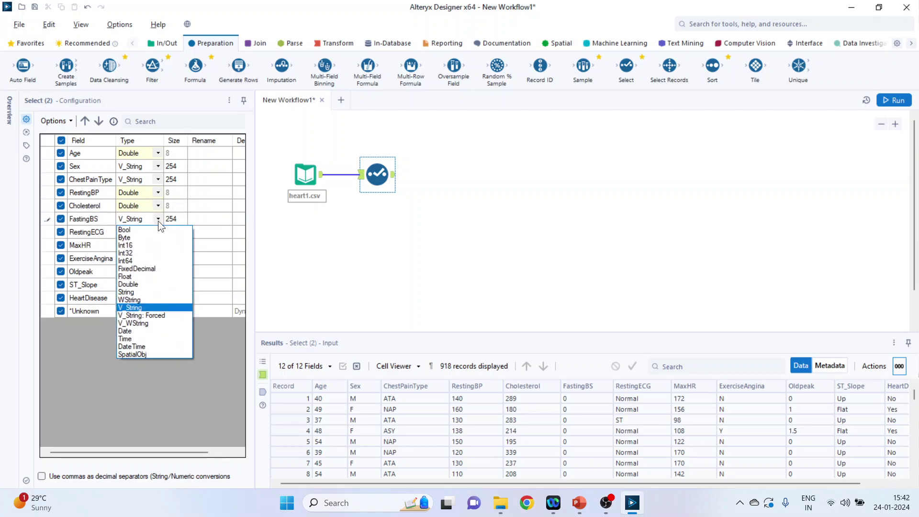
left_click(154, 284)
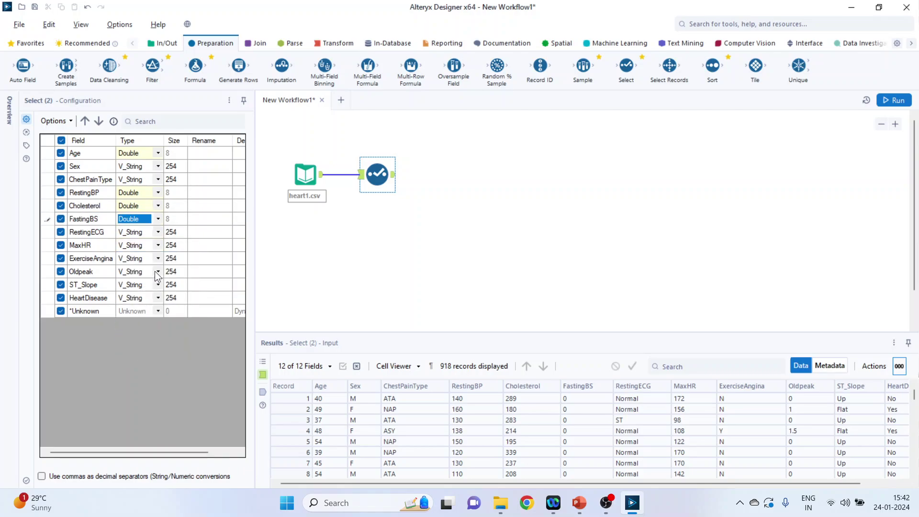
Keep RestingECG as text, set MaxHR and Oldpeak to Double, and rerun the workflow
left_click(159, 235)
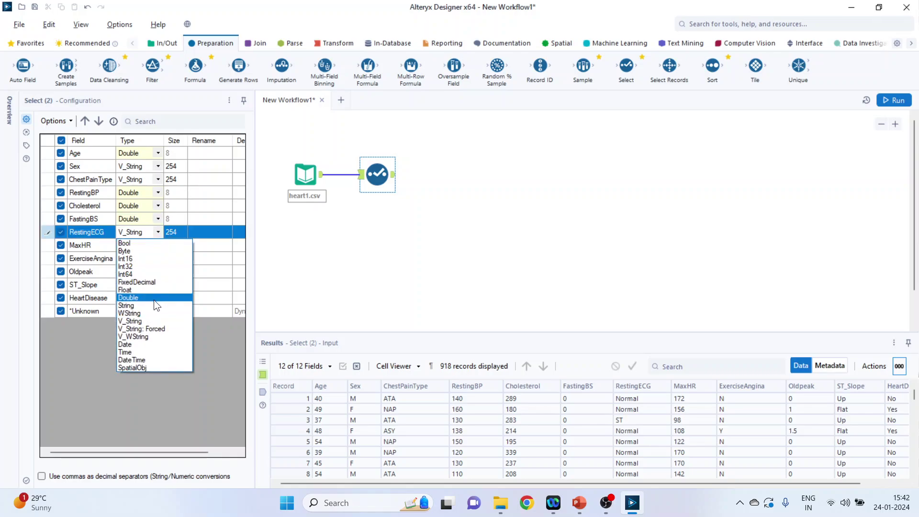
left_click(293, 272)
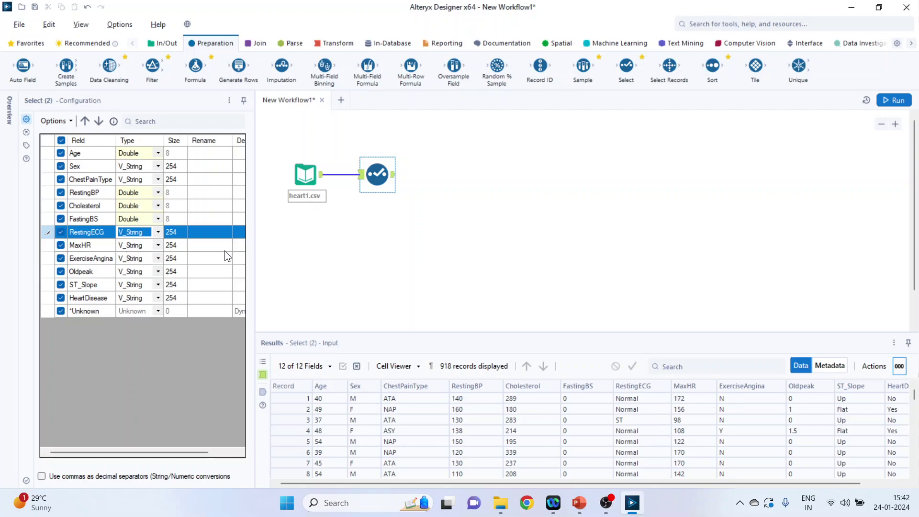
left_click(158, 245)
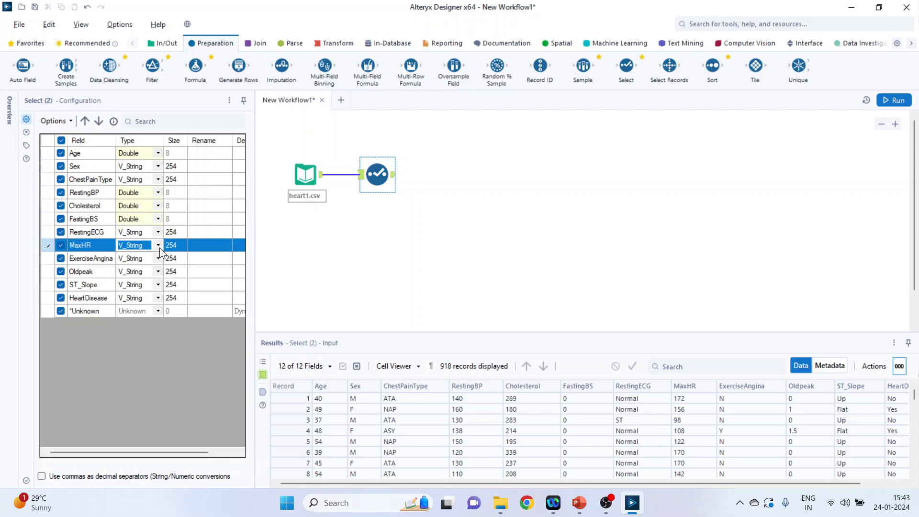
left_click(157, 245)
left_click(154, 311)
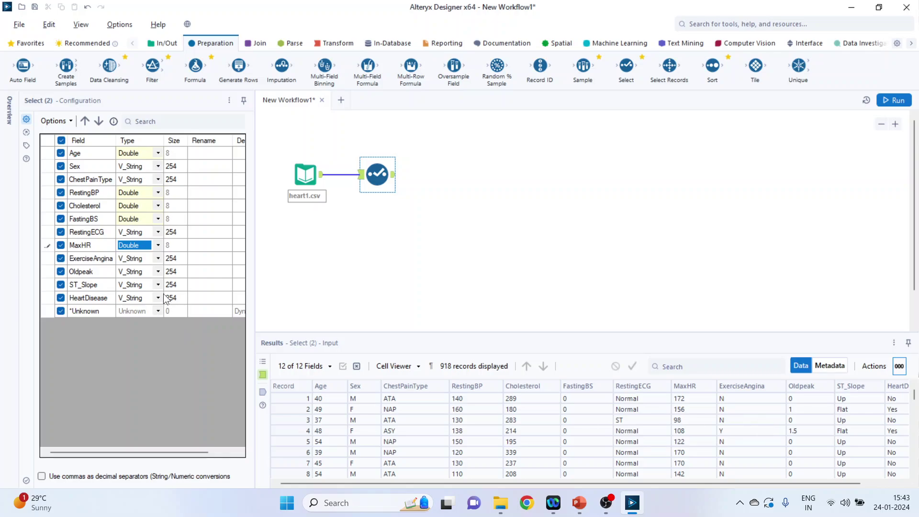
left_click(158, 272)
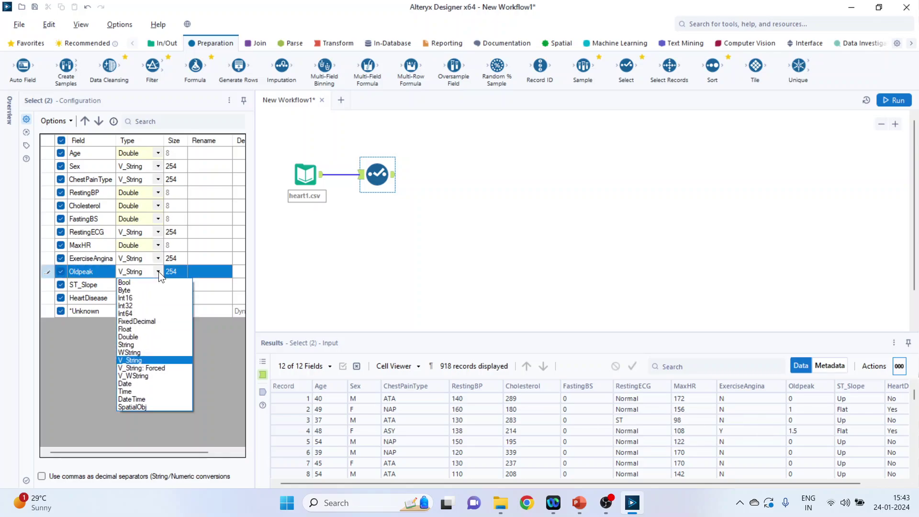
left_click(148, 334)
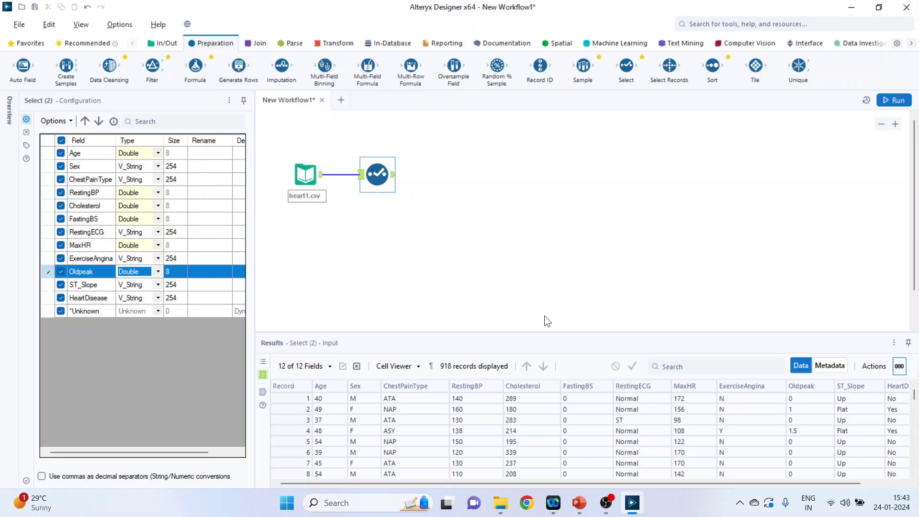
left_click(895, 101)
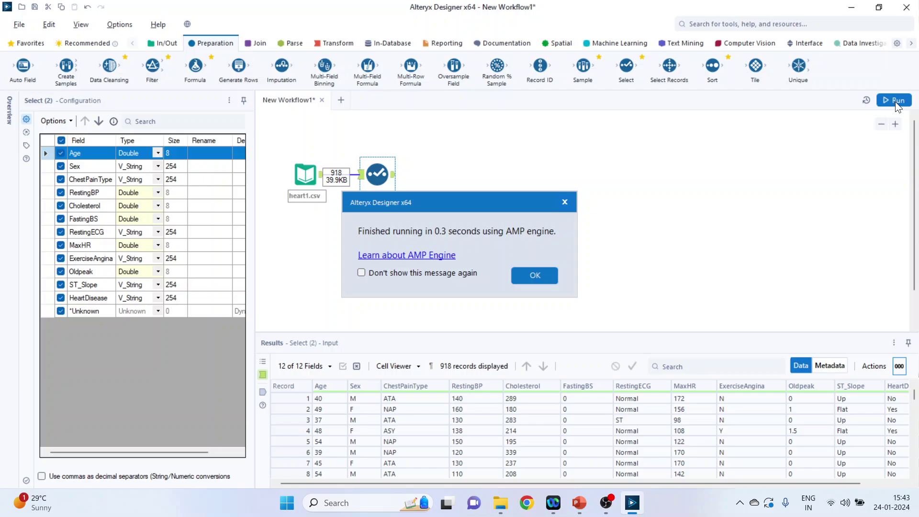
left_click(535, 276)
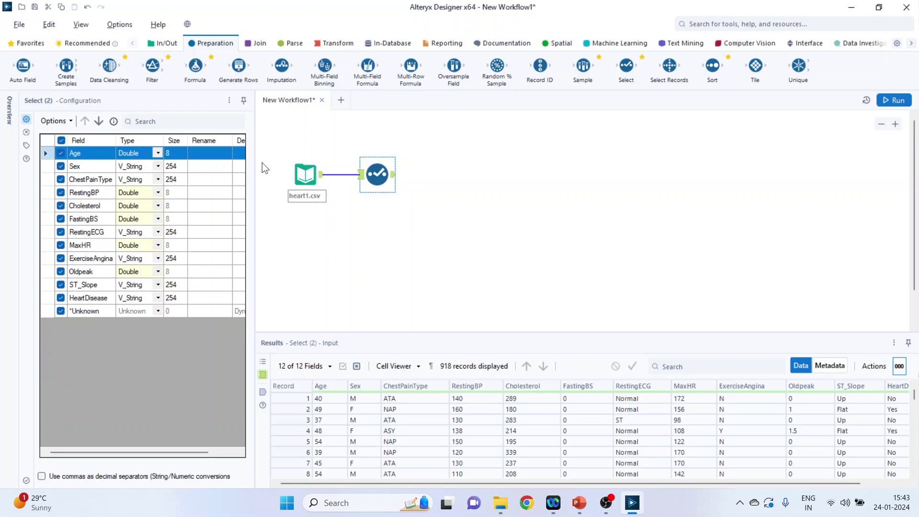
Connect an Interactive Chart tool from the Reporting tools to the Select tool's output
left_click(448, 43)
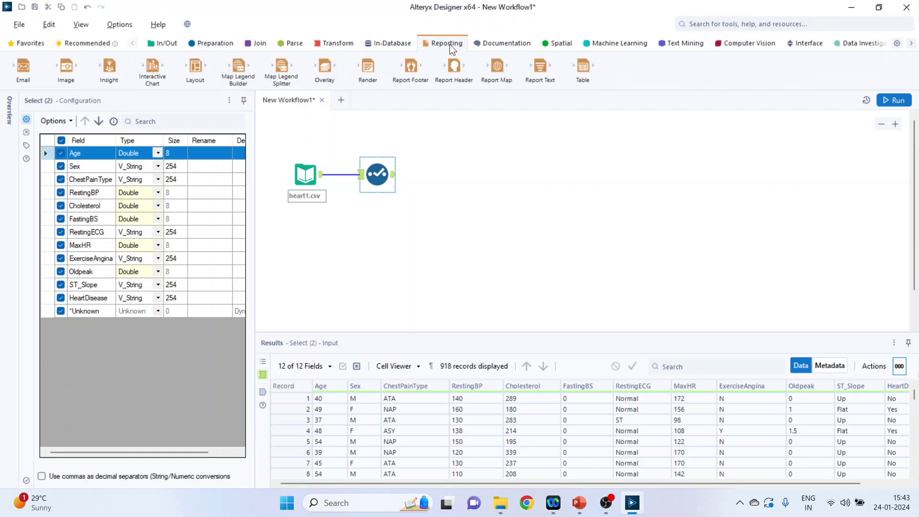
left_click_drag(152, 67, 436, 175)
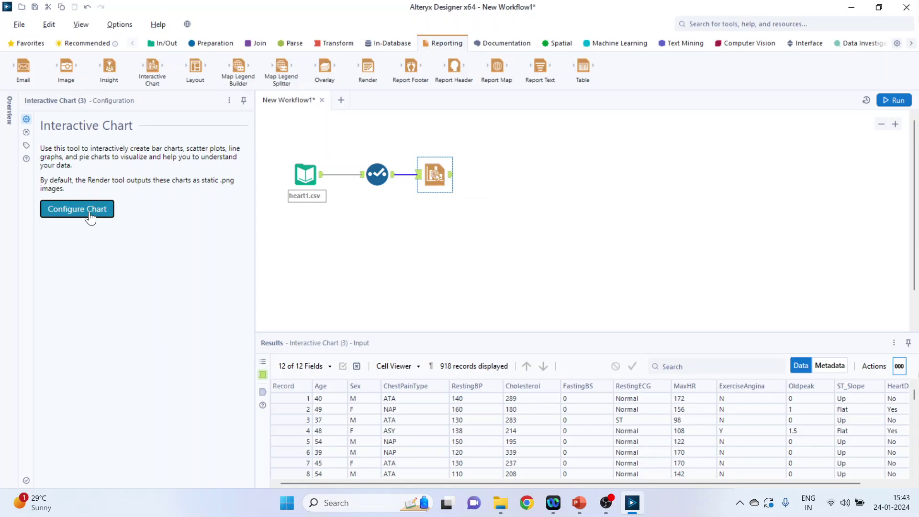
Add a chart layer plotting RestingBP on X against Cholesterol on Y
left_click(76, 209)
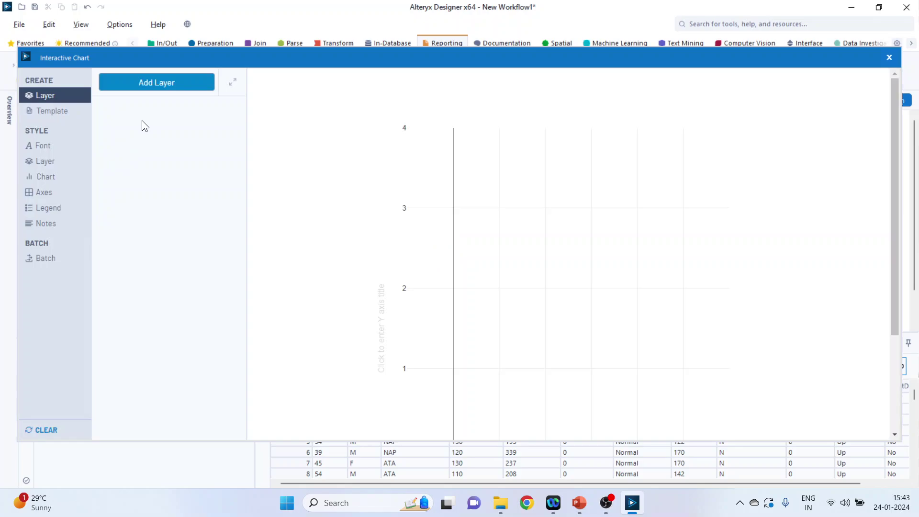
left_click(146, 87)
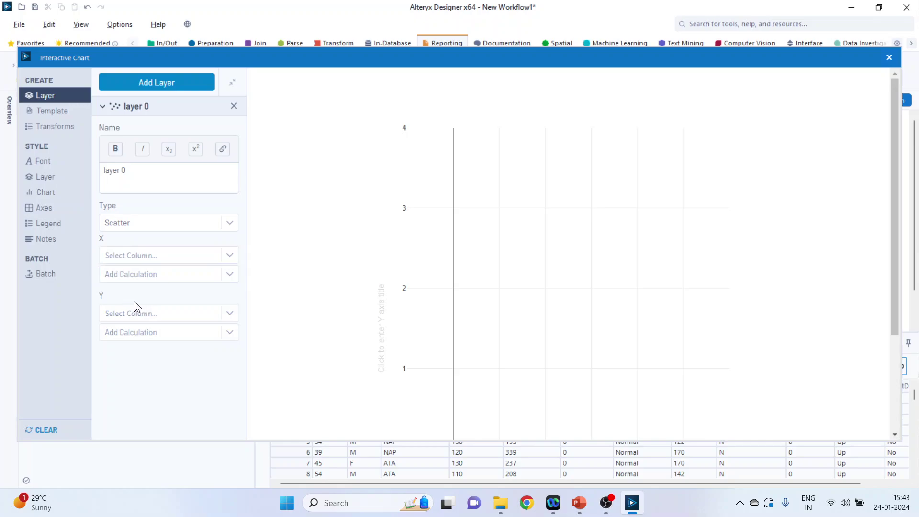
left_click(230, 256)
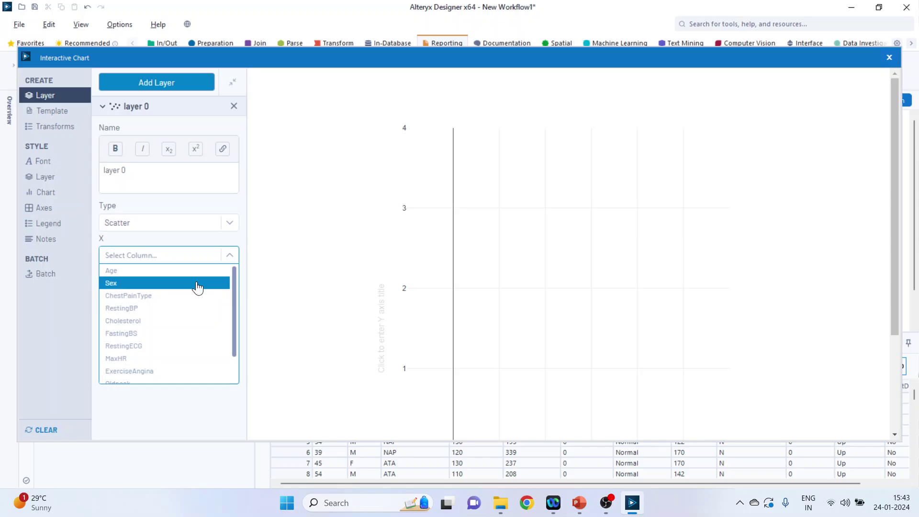
left_click(170, 312)
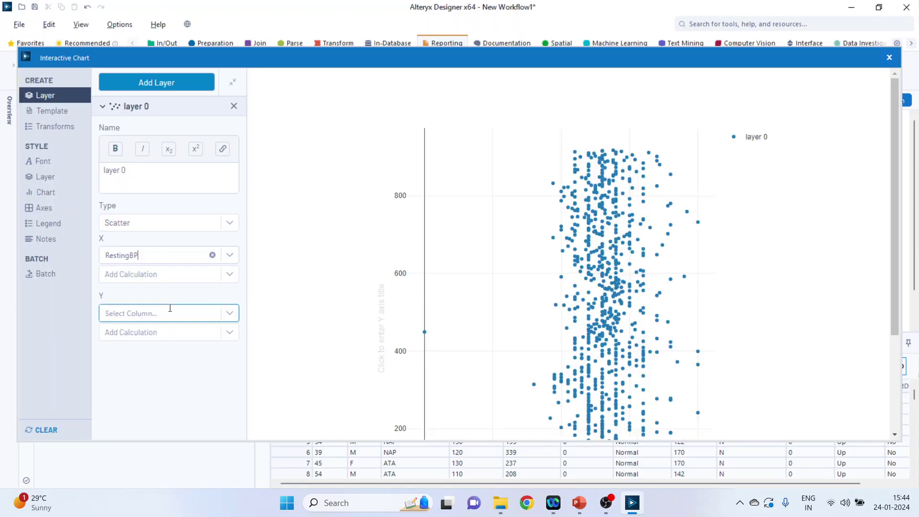
left_click(230, 314)
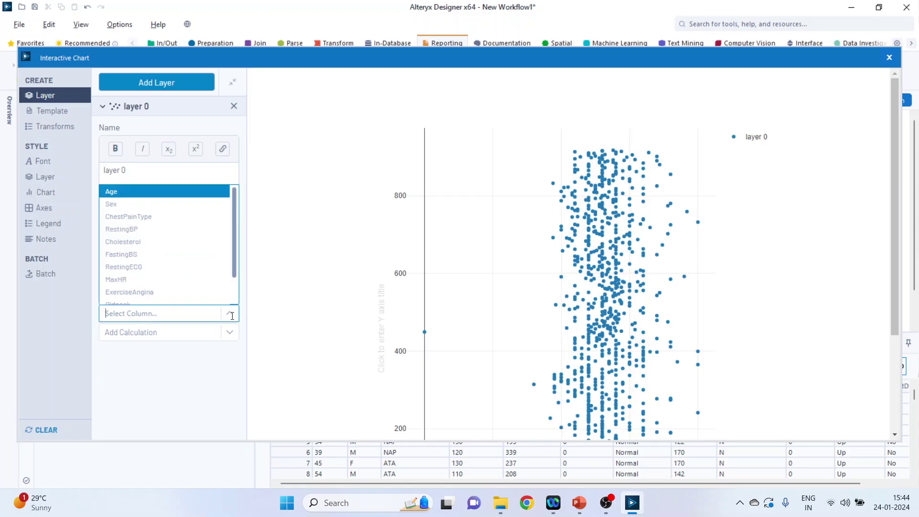
left_click(172, 236)
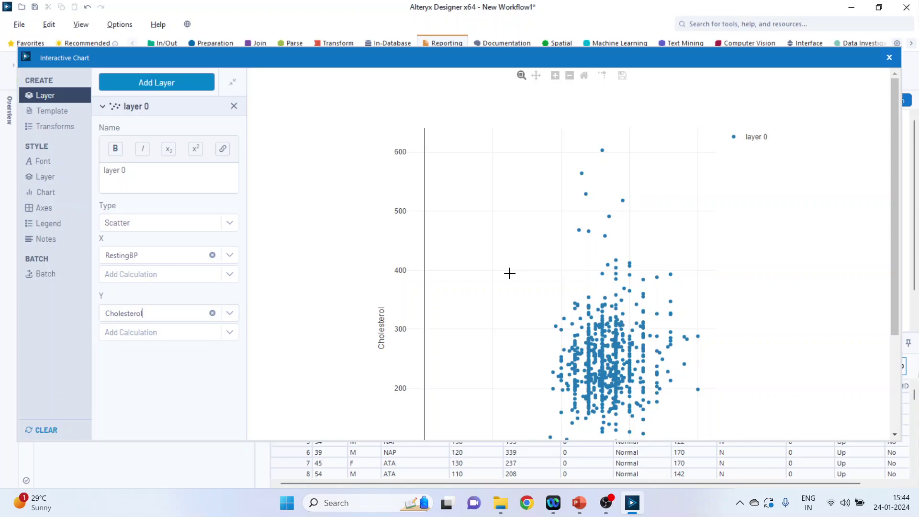
scroll(509, 275, "down", 3)
scroll(509, 278, "down", 1)
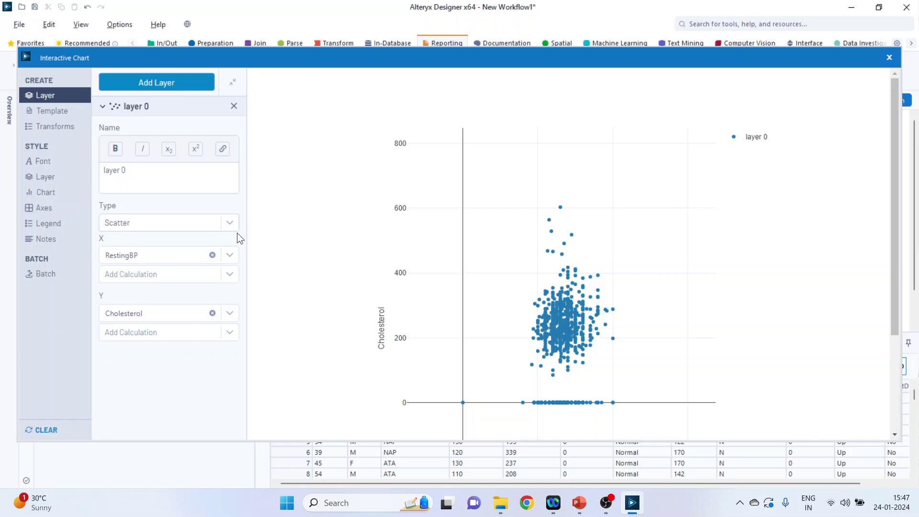
left_click(230, 222)
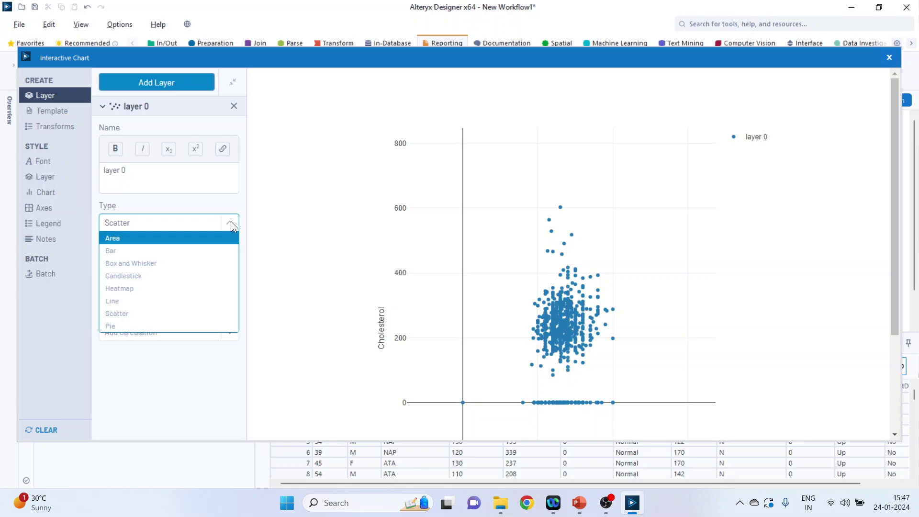
left_click(283, 192)
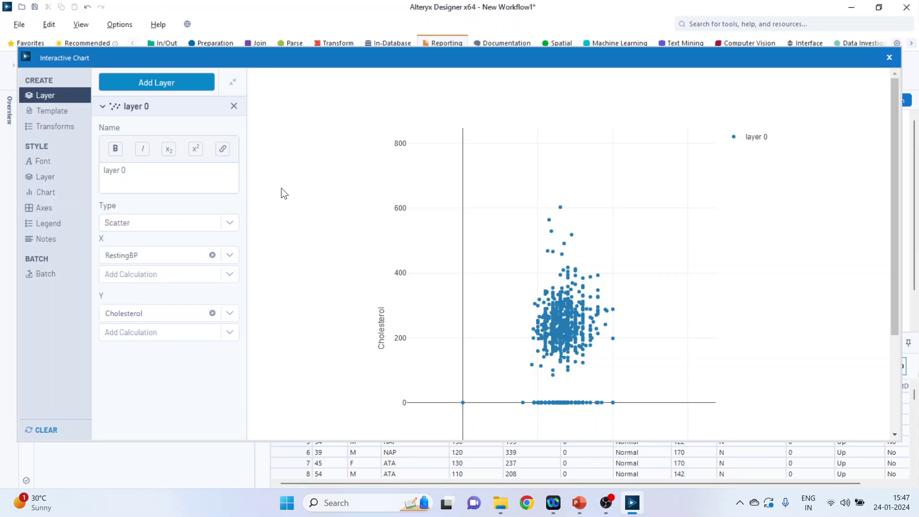
Add a second layer plotting RestingBP on X against MaxHR on Y
left_click(127, 87)
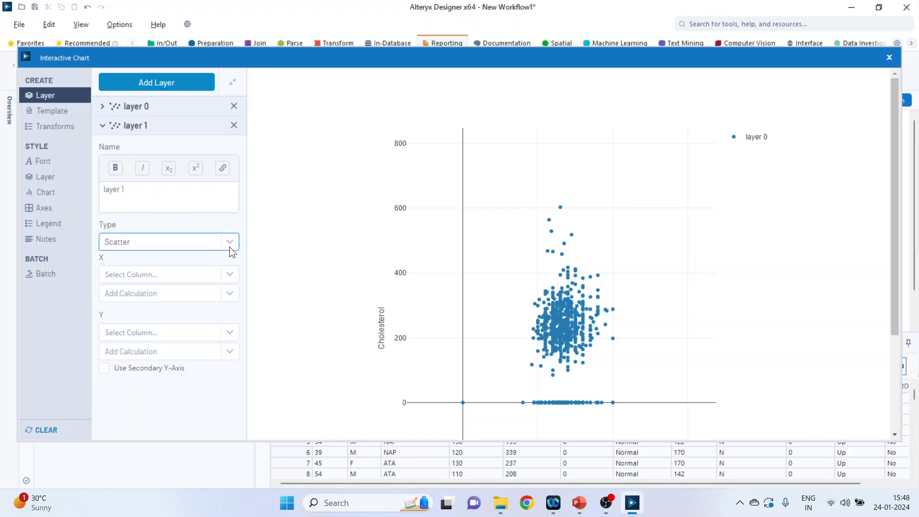
left_click(230, 274)
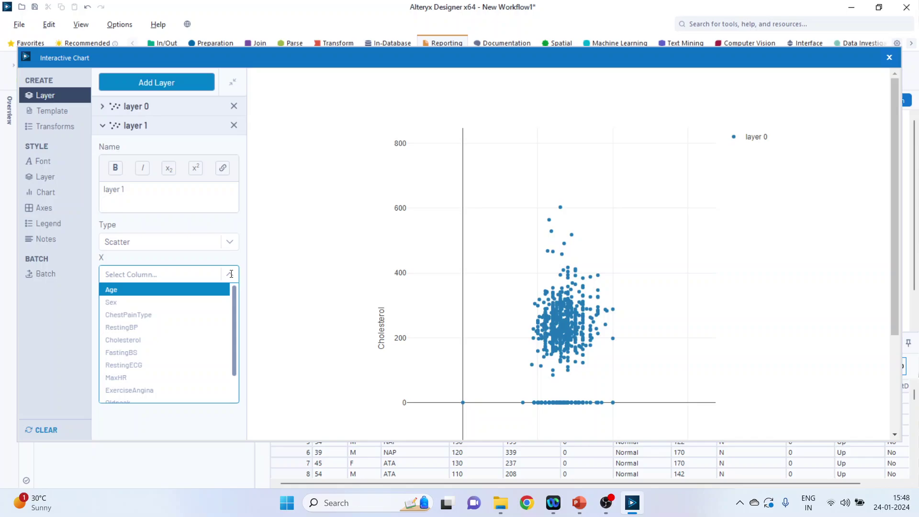
left_click(167, 327)
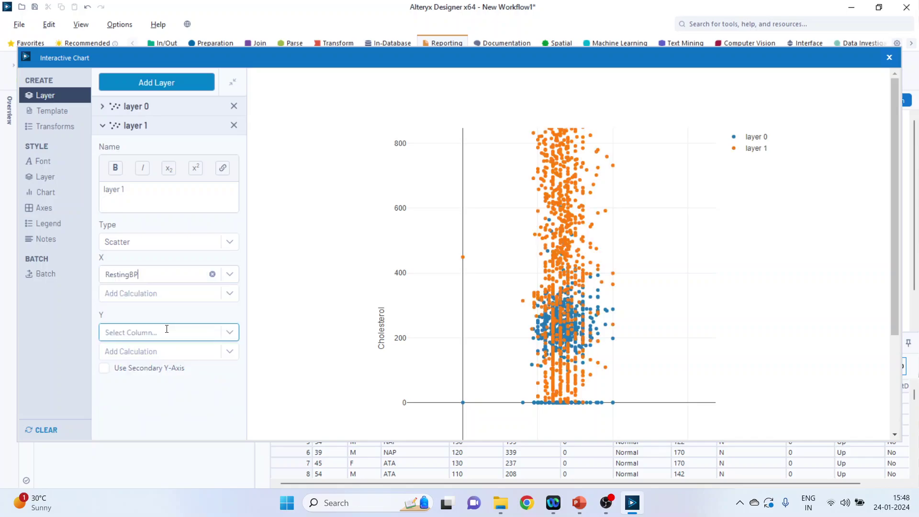
left_click(229, 334)
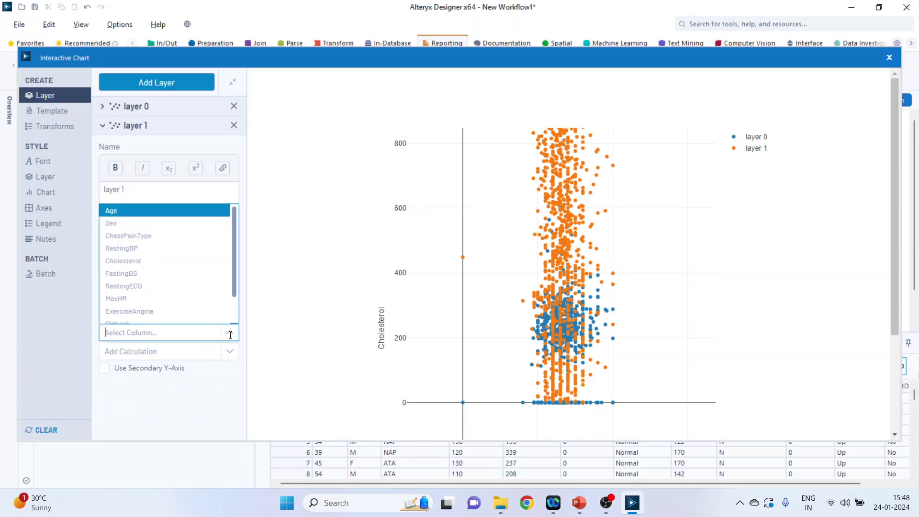
left_click(178, 295)
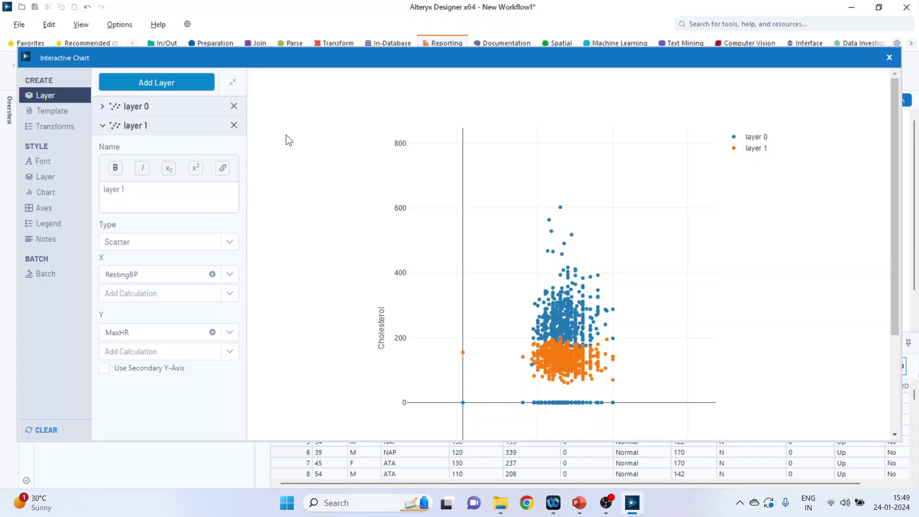
Delete the second layer and add a Split transform by Sex to layer 0
left_click(233, 126)
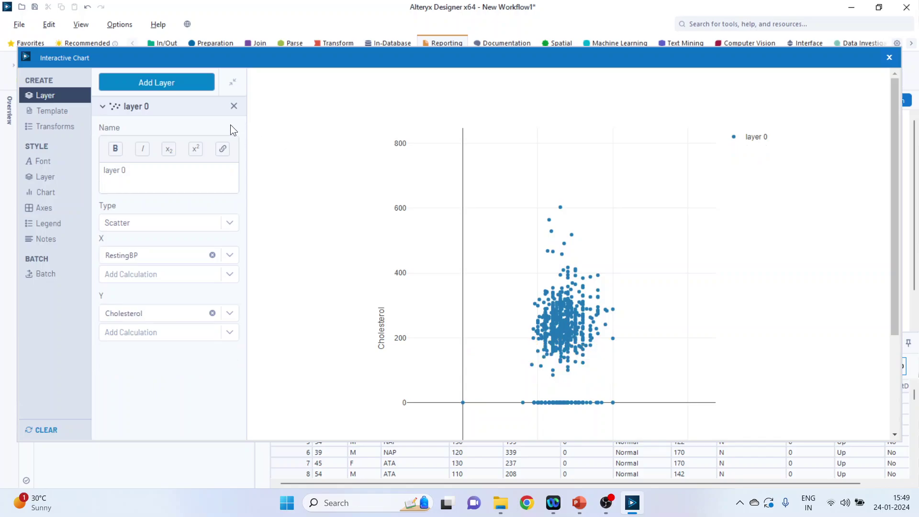
left_click(57, 126)
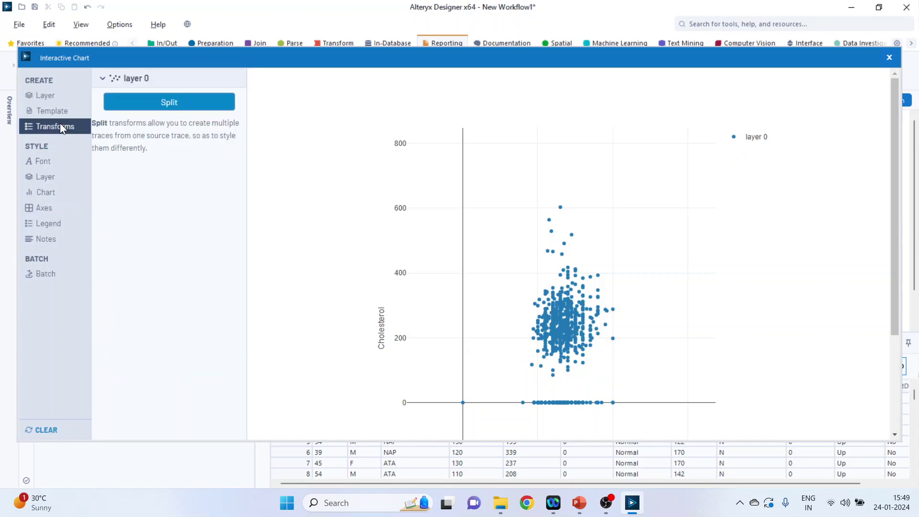
left_click(154, 103)
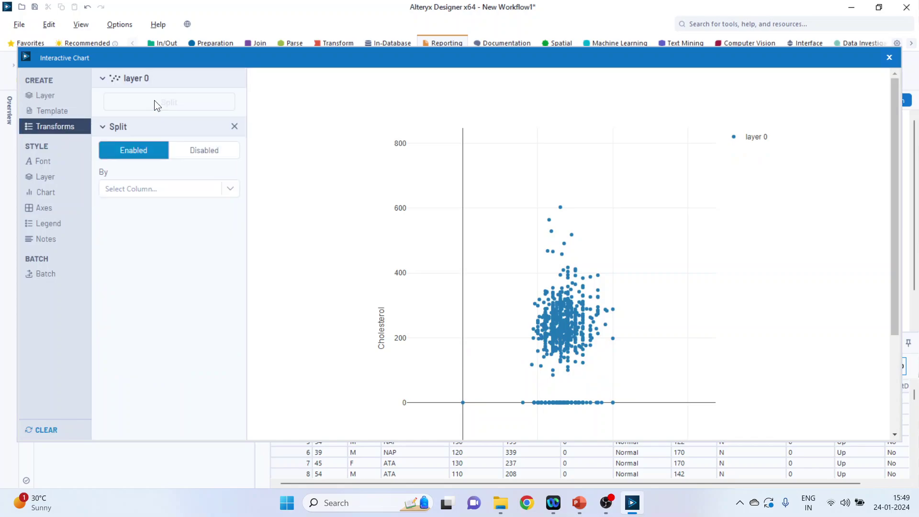
left_click(232, 190)
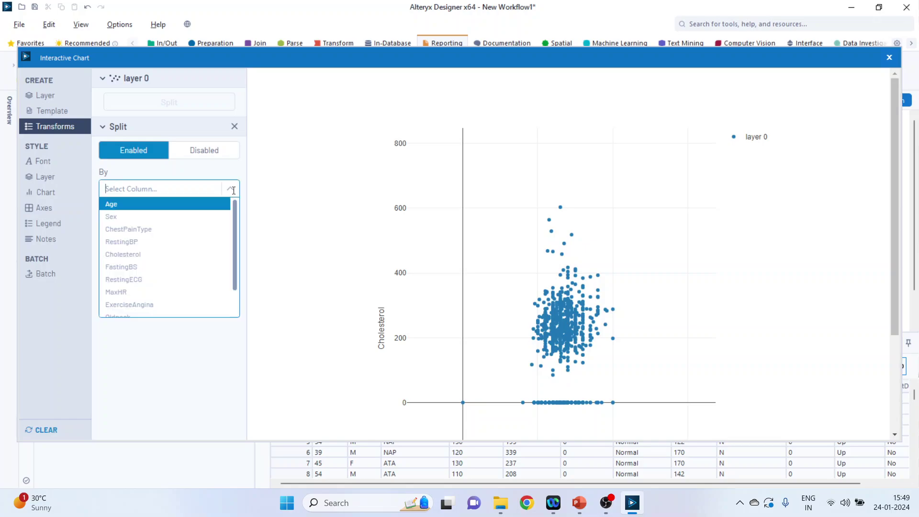
left_click(142, 219)
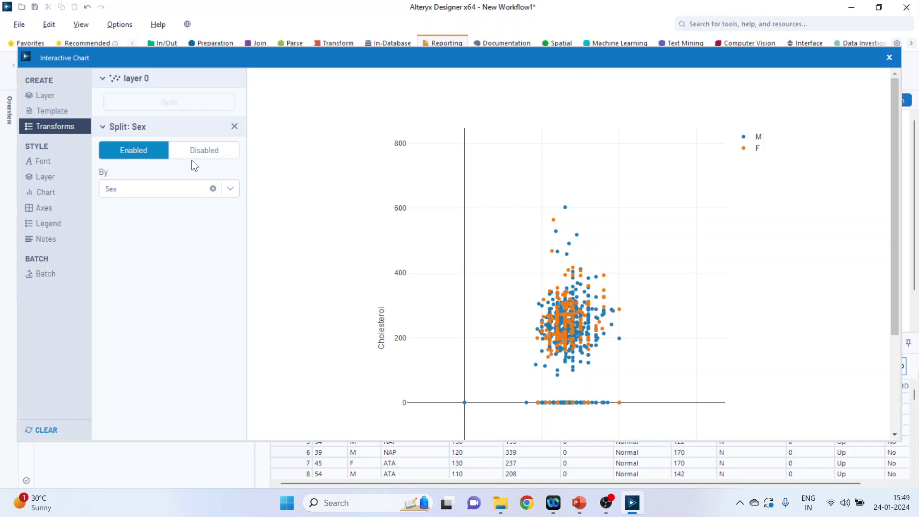
Toggle the Sex split off and on, leaving it enabled
left_click(204, 157)
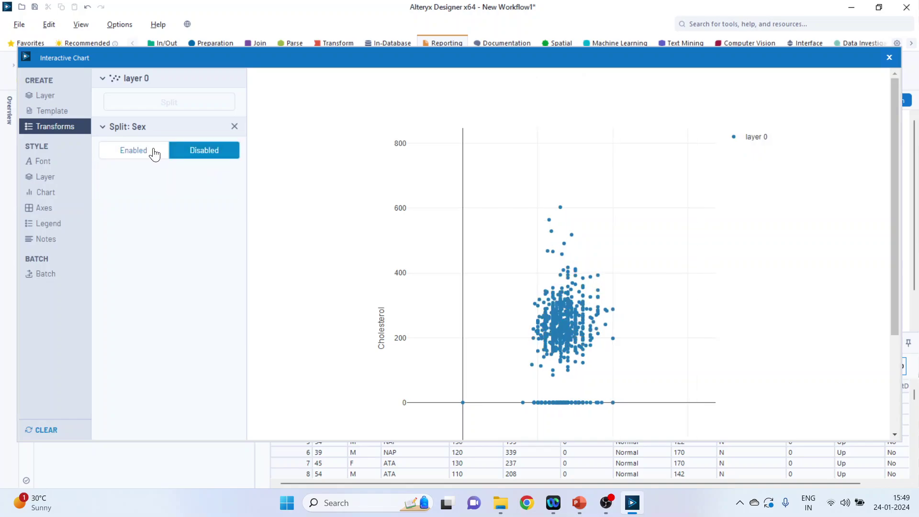
left_click(158, 152)
left_click(193, 153)
left_click(144, 153)
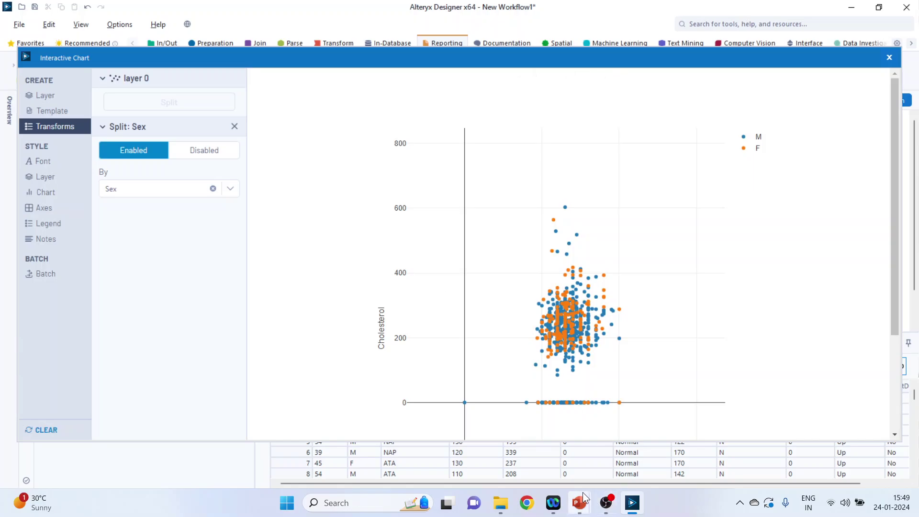
Bring the youtube template presentation in PowerPoint to the front
mouse_move(593, 487)
left_click(643, 461)
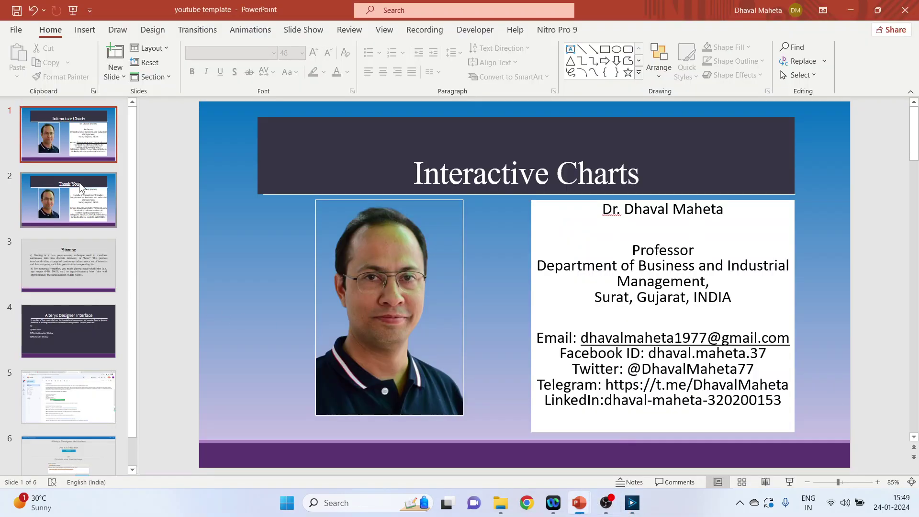